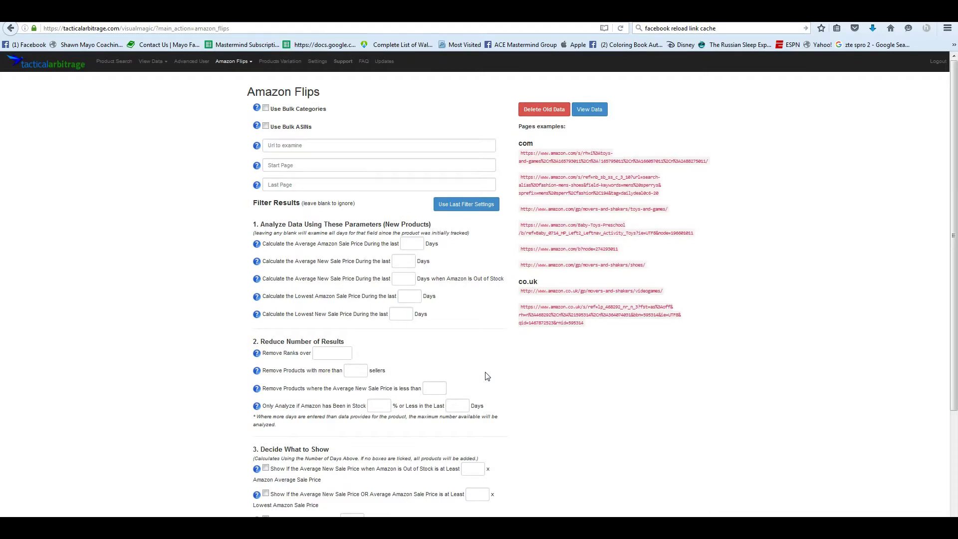
Bring up the Toddler Toys › Stuffed Animals & Toys results in Firefox, then return to the Excel bulk list.
{"action": "left_click", "coordinate": [902, 133]}
{"action": "left_click", "coordinate": [855, 231]}
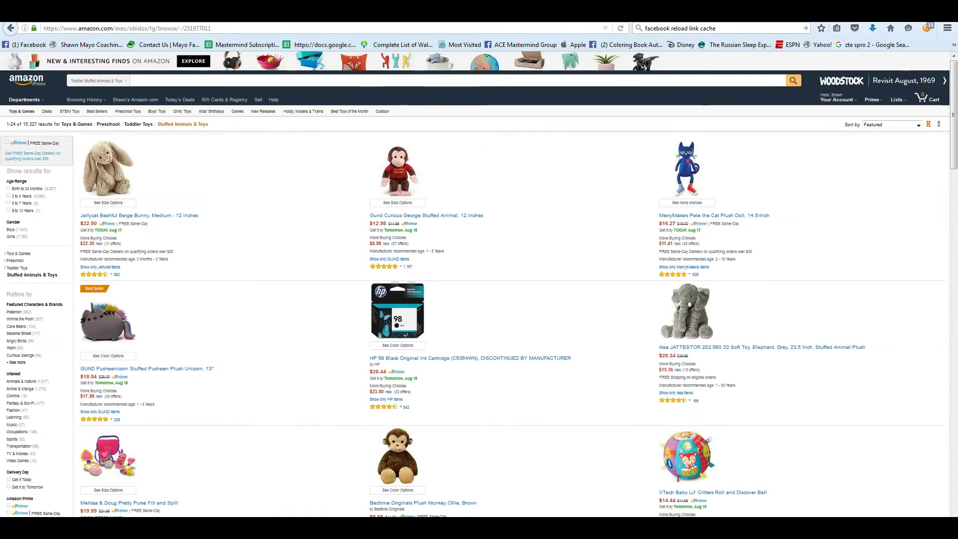
{"action": "left_click", "coordinate": [614, 186]}
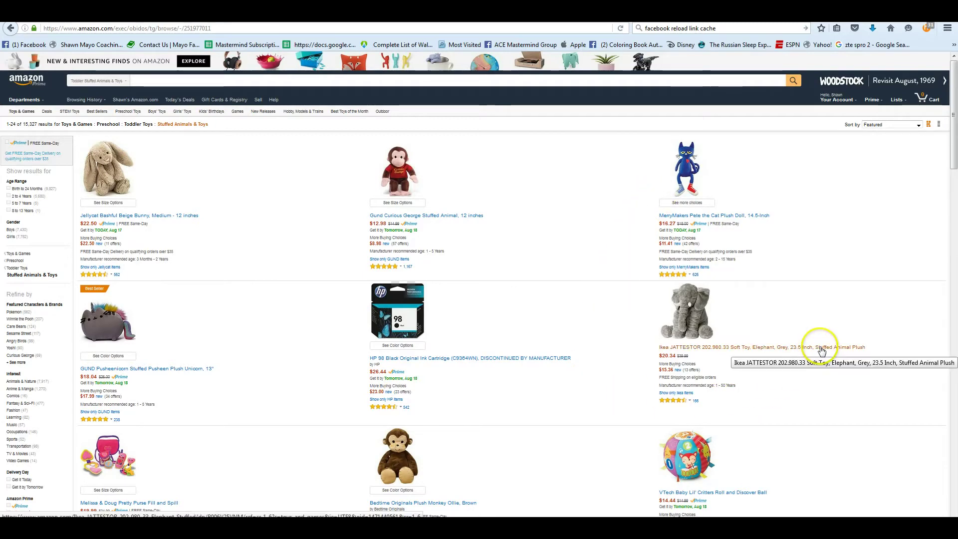
{"action": "key", "text": "alt+Tab"}
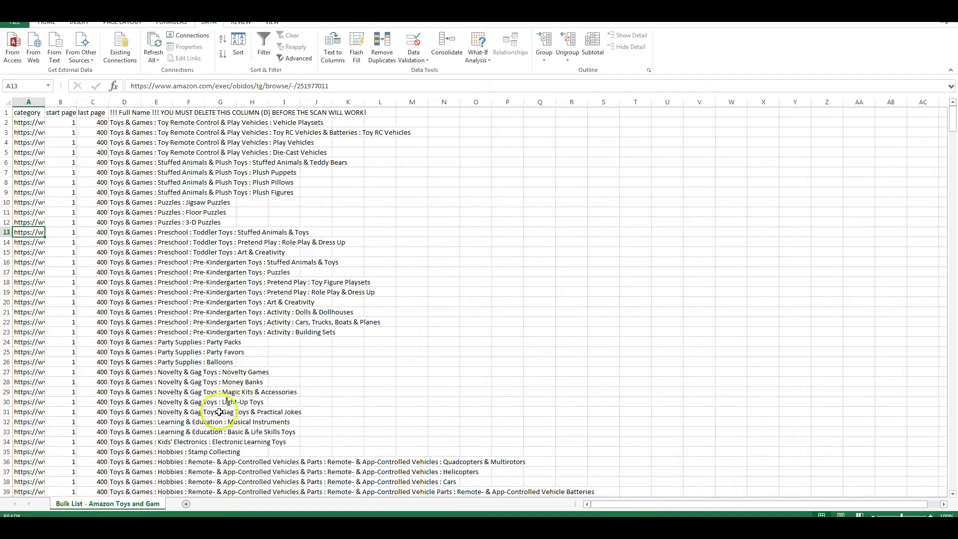
Scroll down through the Bulk List's Toys & Games category rows and back up.
{"action": "scroll", "coordinate": [214, 423], "scroll_direction": "down", "scroll_amount": 5}
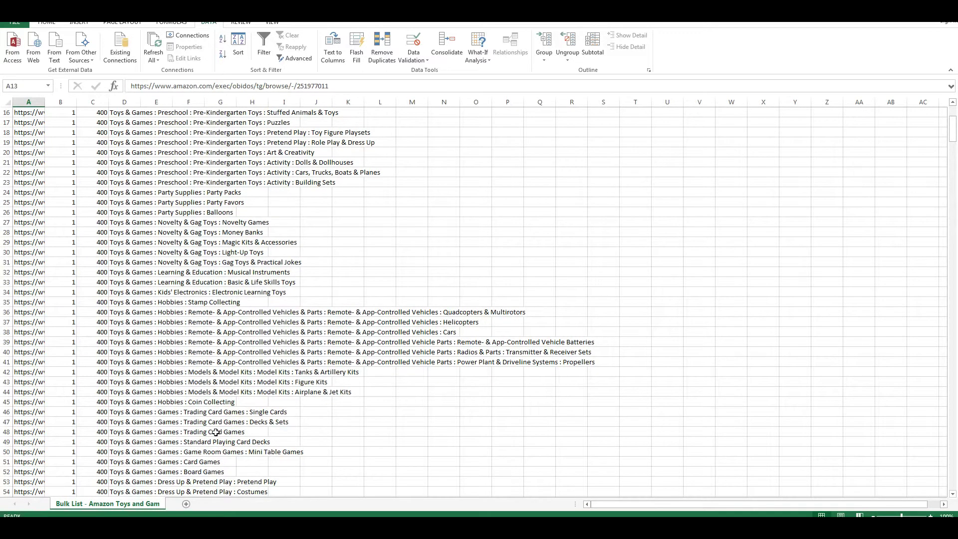
{"action": "scroll", "coordinate": [224, 388], "scroll_direction": "up", "scroll_amount": 5}
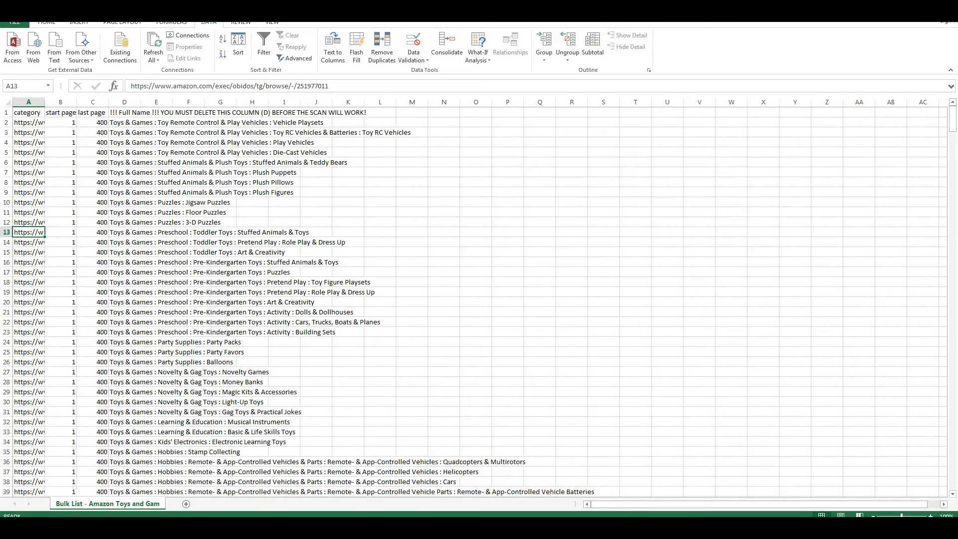
{"action": "key", "text": "alt+Tab"}
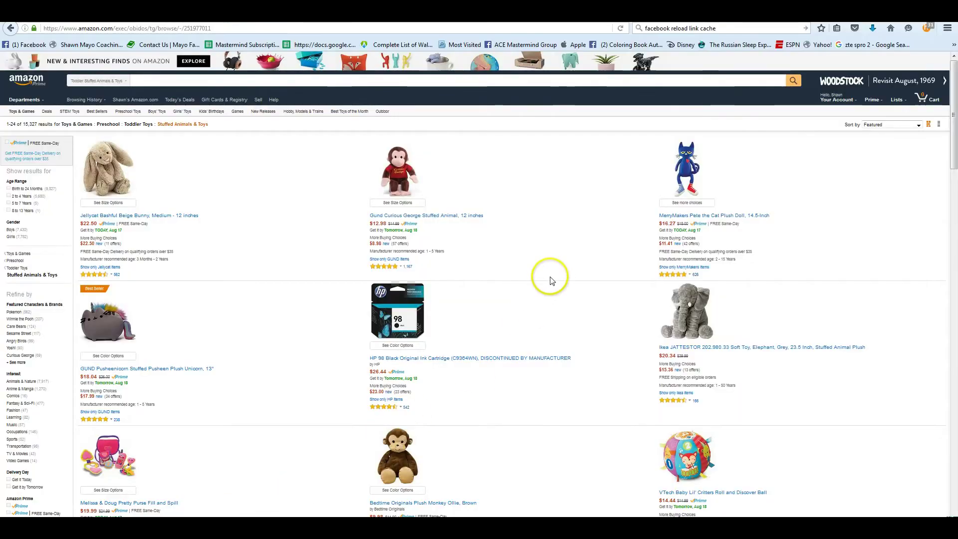
{"action": "scroll", "coordinate": [550, 280], "scroll_direction": "down", "scroll_amount": 3}
{"action": "scroll", "coordinate": [551, 292], "scroll_direction": "down", "scroll_amount": 2}
{"action": "scroll", "coordinate": [546, 309], "scroll_direction": "up", "scroll_amount": 5}
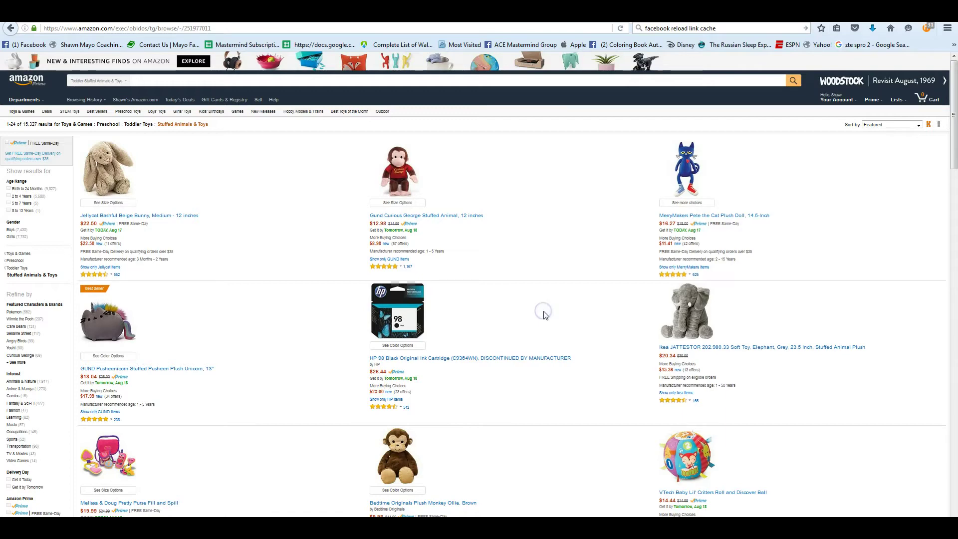
{"action": "key", "text": "End"}
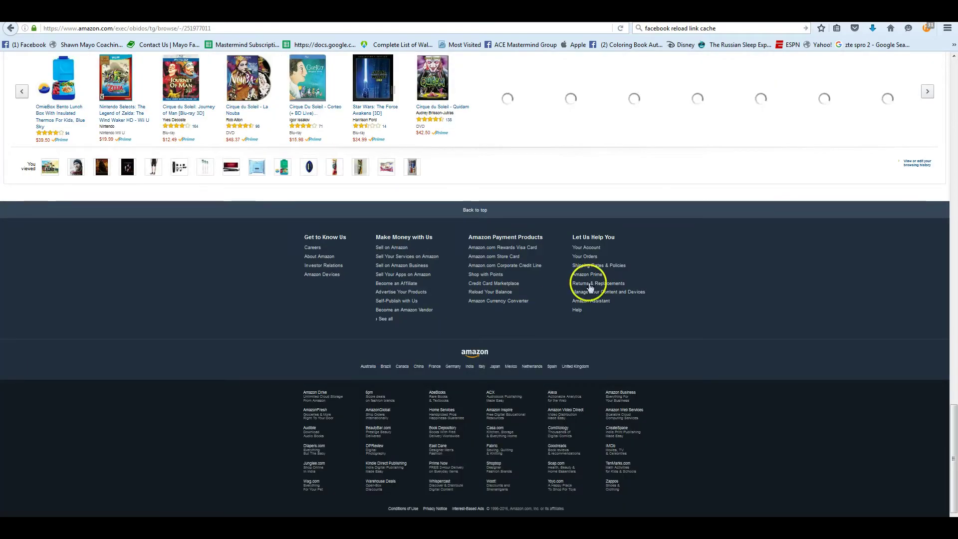
{"action": "scroll", "coordinate": [670, 244], "scroll_direction": "up", "scroll_amount": 2}
{"action": "scroll", "coordinate": [671, 242], "scroll_direction": "up", "scroll_amount": 6}
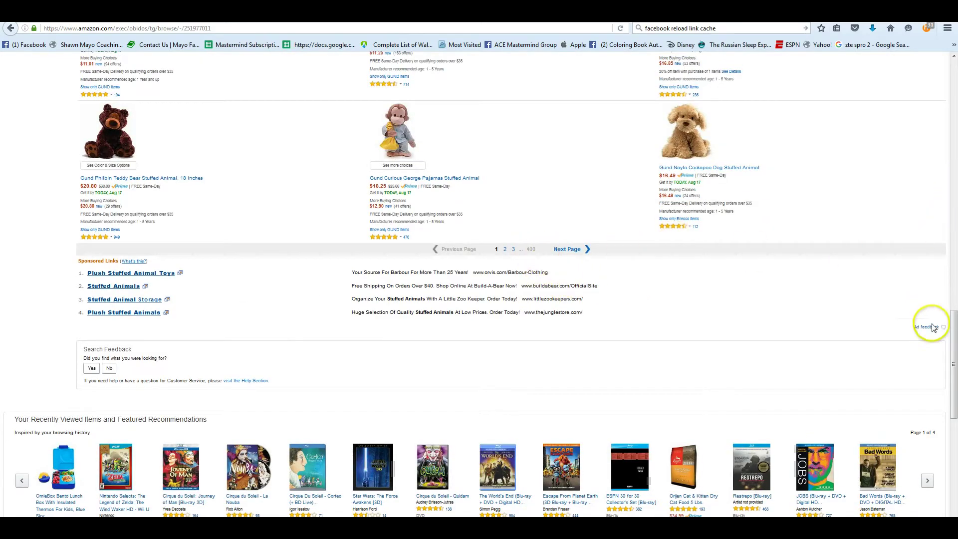
{"action": "left_click_drag", "start_coordinate": [955, 384], "coordinate": [952, 110]}
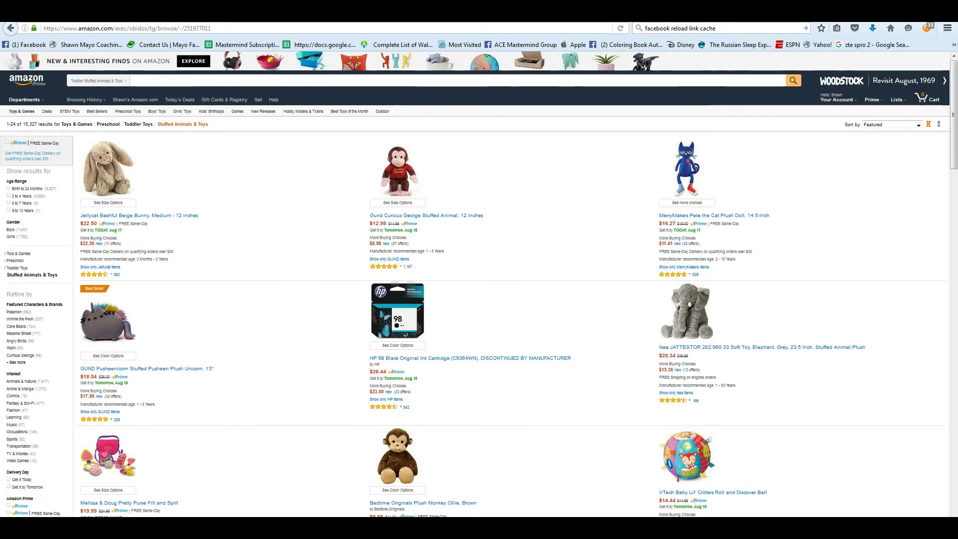
Scroll the Stuffed Animals & Toys results to reach the Amazon Prime filter in the sidebar.
{"action": "scroll", "coordinate": [252, 336], "scroll_direction": "down", "scroll_amount": 2}
{"action": "scroll", "coordinate": [292, 321], "scroll_direction": "up", "scroll_amount": 2}
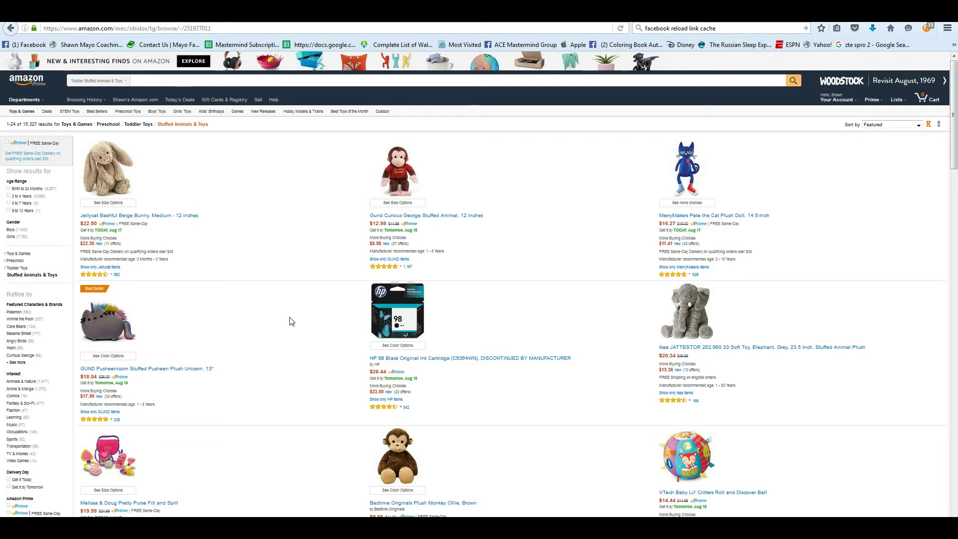
{"action": "scroll", "coordinate": [284, 321], "scroll_direction": "down", "scroll_amount": 3}
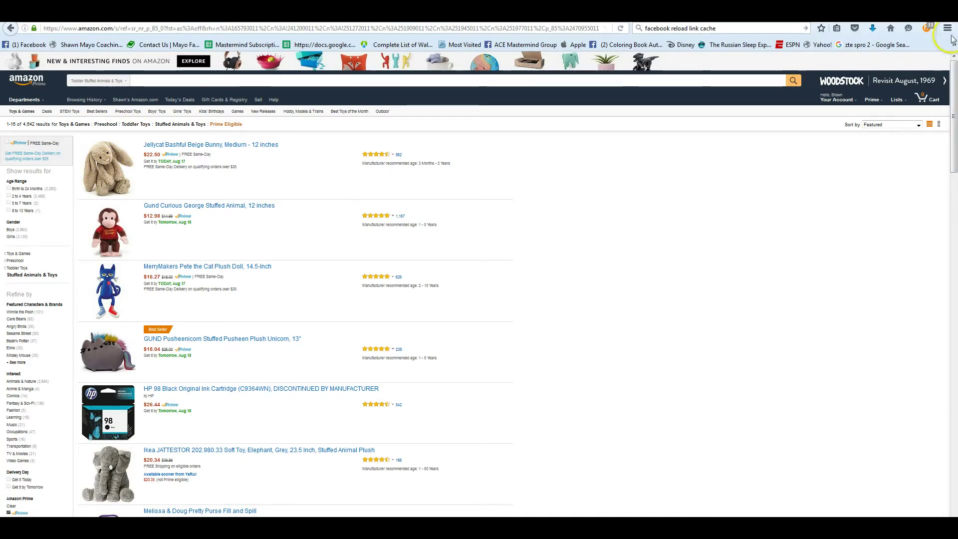
{"action": "left_click_drag", "start_coordinate": [952, 142], "coordinate": [953, 352]}
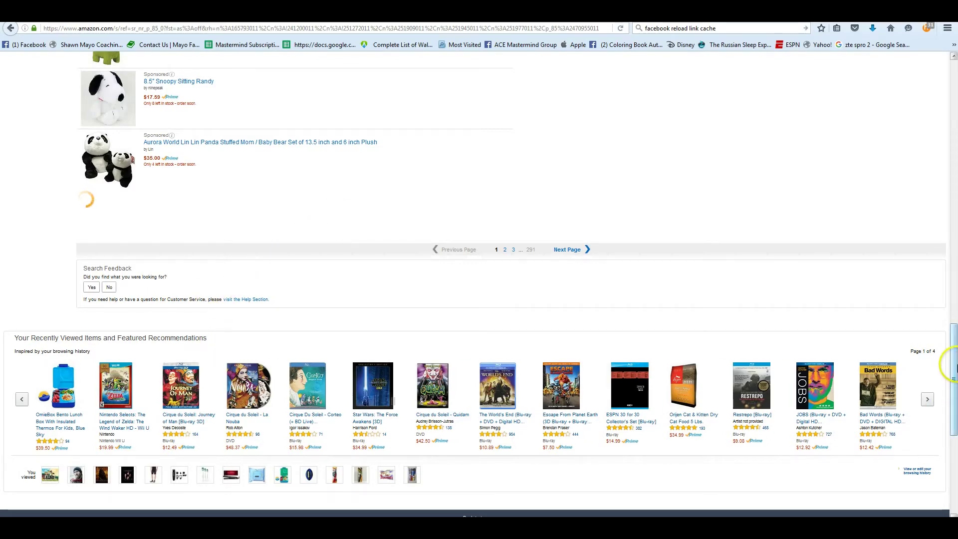
{"action": "left_click_drag", "start_coordinate": [947, 364], "coordinate": [940, 171]}
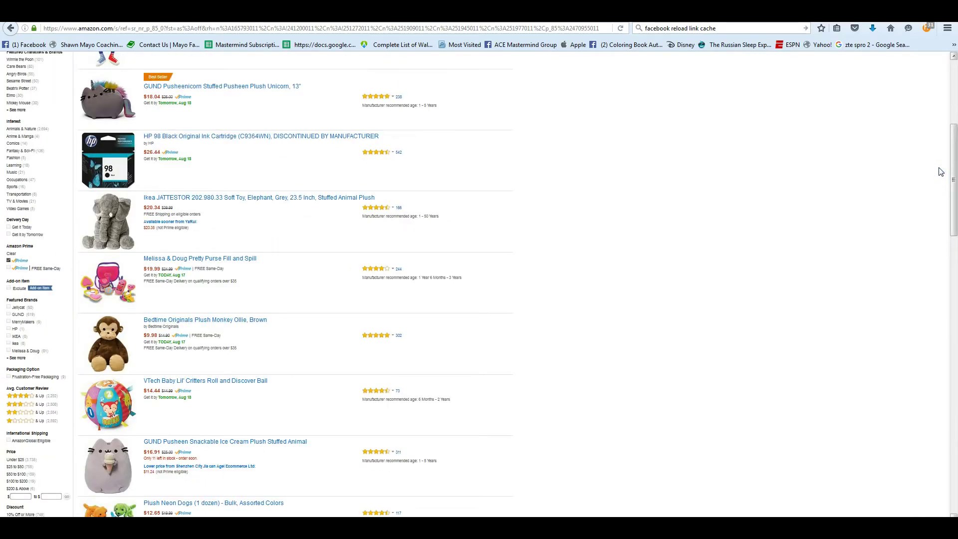
{"action": "scroll", "coordinate": [489, 357], "scroll_direction": "down", "scroll_amount": 4}
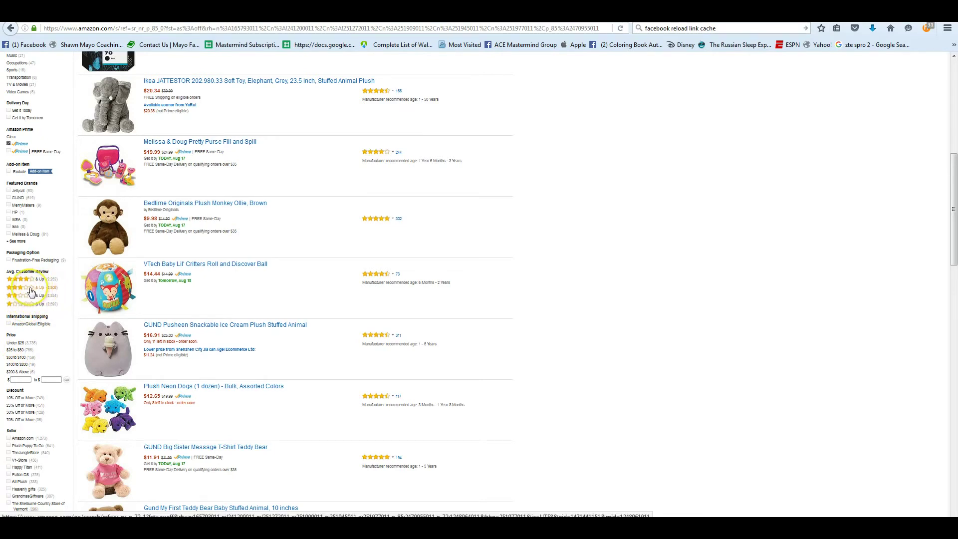
Limit the Prime Eligible stuffed animals to 3 stars & Up, then scroll down the sidebar to the price boxes.
{"action": "left_click", "coordinate": [31, 288]}
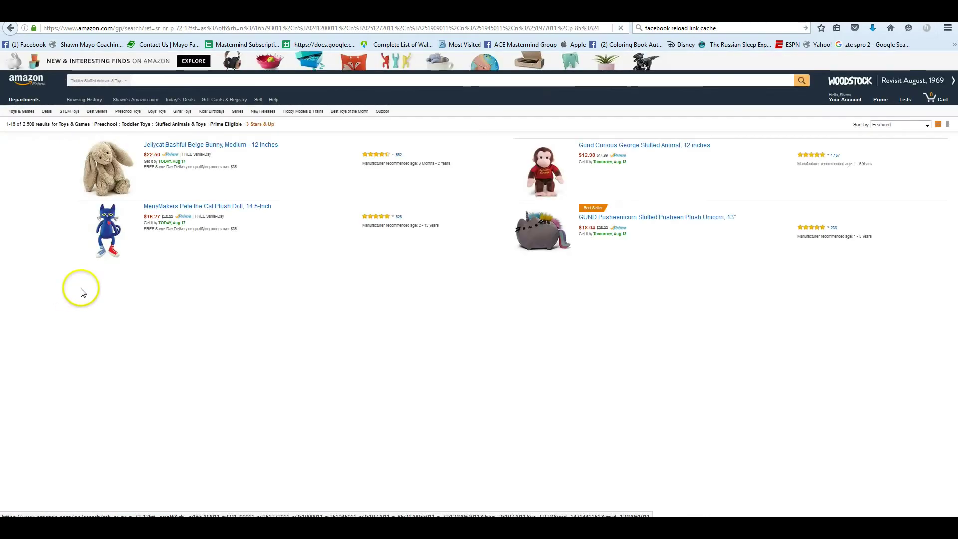
{"action": "scroll", "coordinate": [224, 396], "scroll_direction": "down", "scroll_amount": 5}
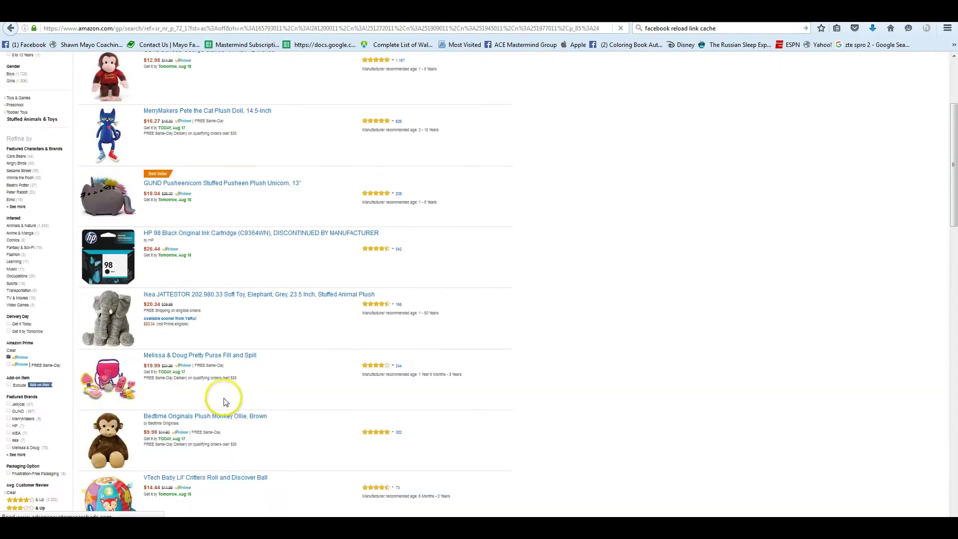
{"action": "scroll", "coordinate": [225, 402], "scroll_direction": "down", "scroll_amount": 2}
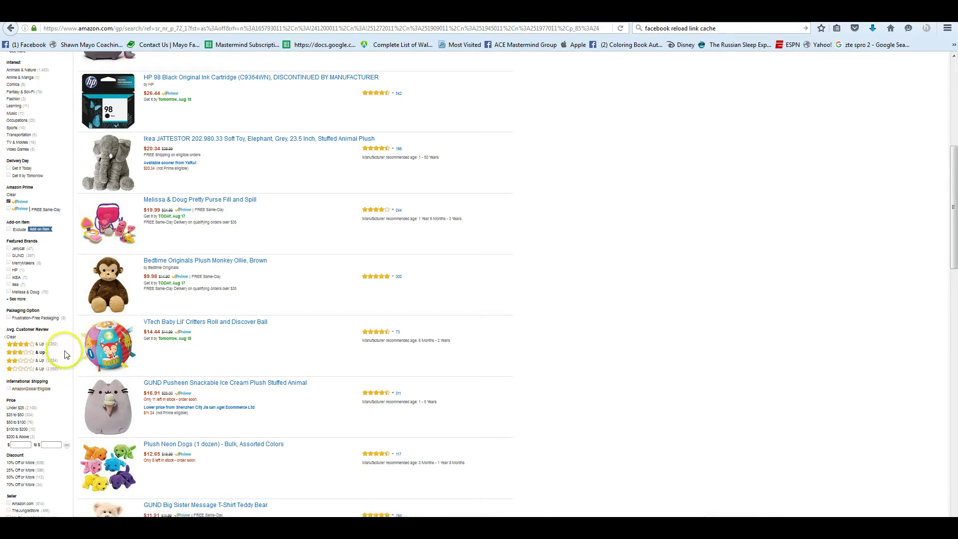
{"action": "scroll", "coordinate": [69, 403], "scroll_direction": "down", "scroll_amount": 2}
{"action": "scroll", "coordinate": [69, 403], "scroll_direction": "down", "scroll_amount": 1}
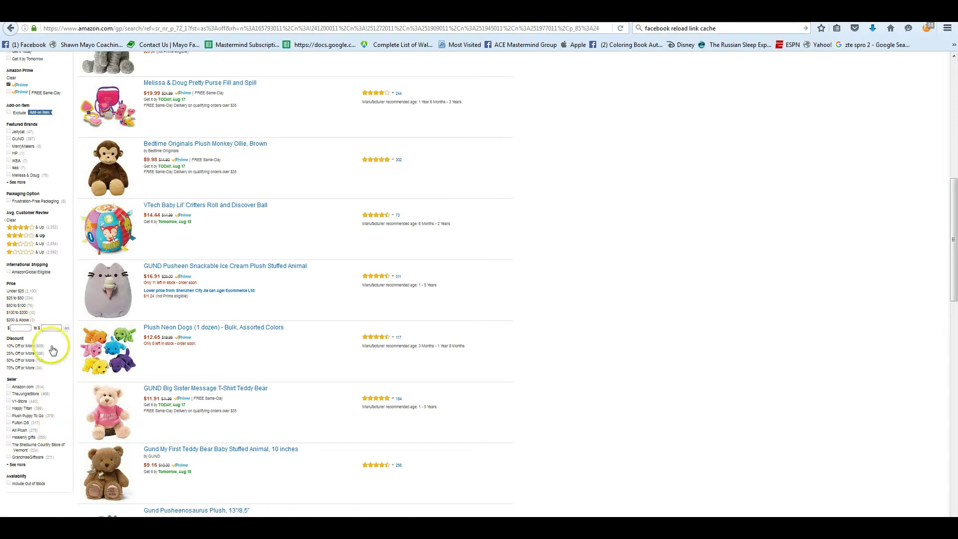
{"action": "scroll", "coordinate": [60, 307], "scroll_direction": "down", "scroll_amount": 1}
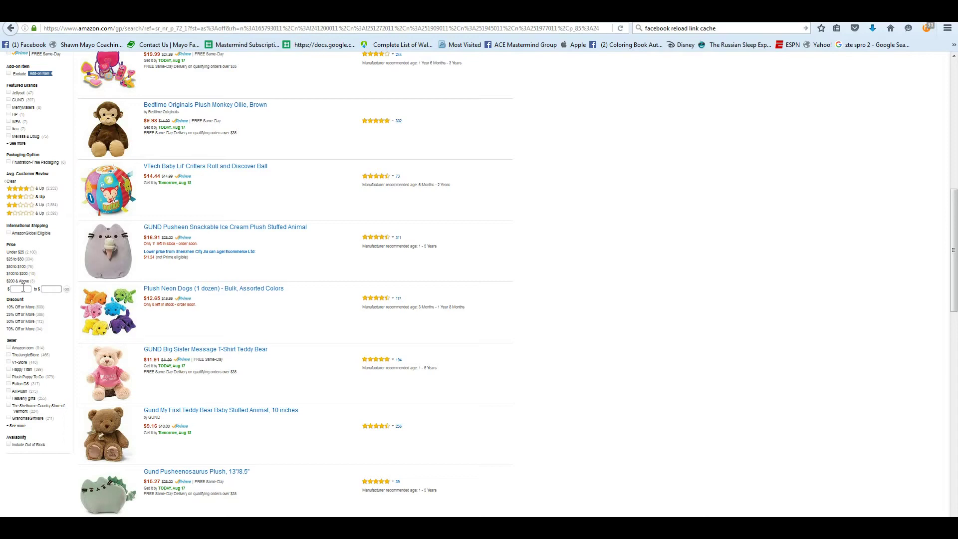
Enter a $6 minimum and a $60 maximum in the Price range boxes.
{"action": "left_click", "coordinate": [23, 288]}
{"action": "left_click", "coordinate": [50, 288]}
{"action": "left_click", "coordinate": [50, 330]}
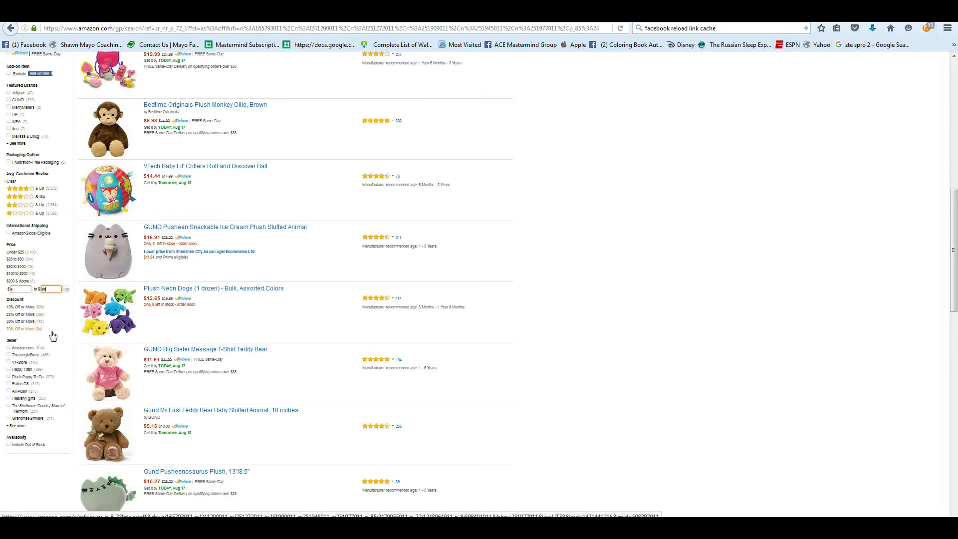
{"action": "scroll", "coordinate": [68, 337], "scroll_direction": "down", "scroll_amount": 1}
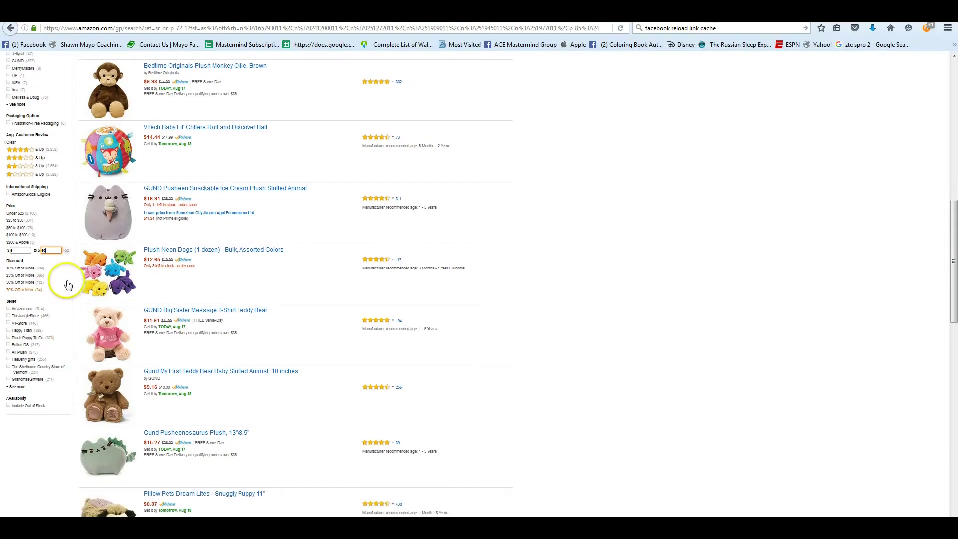
{"action": "left_click", "coordinate": [66, 250]}
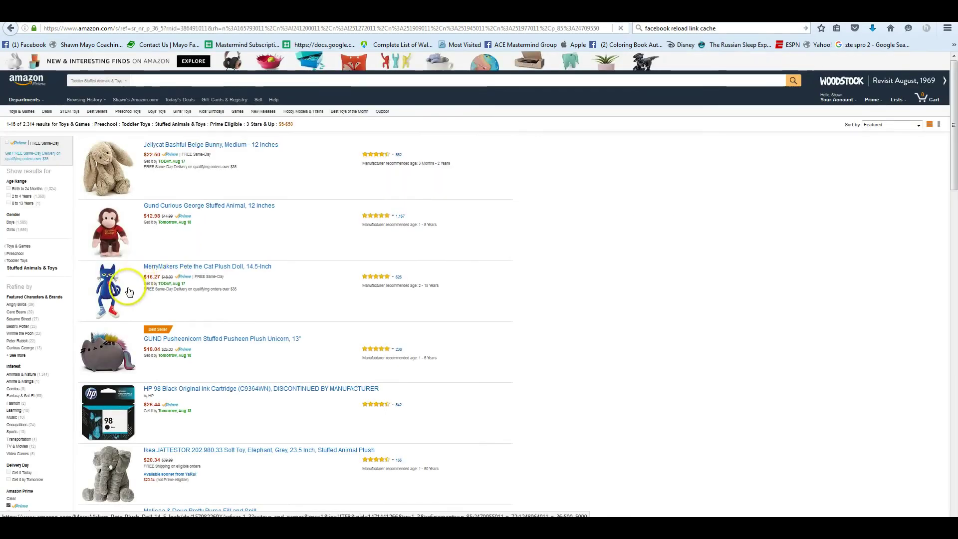
{"action": "scroll", "coordinate": [106, 362], "scroll_direction": "down", "scroll_amount": 7}
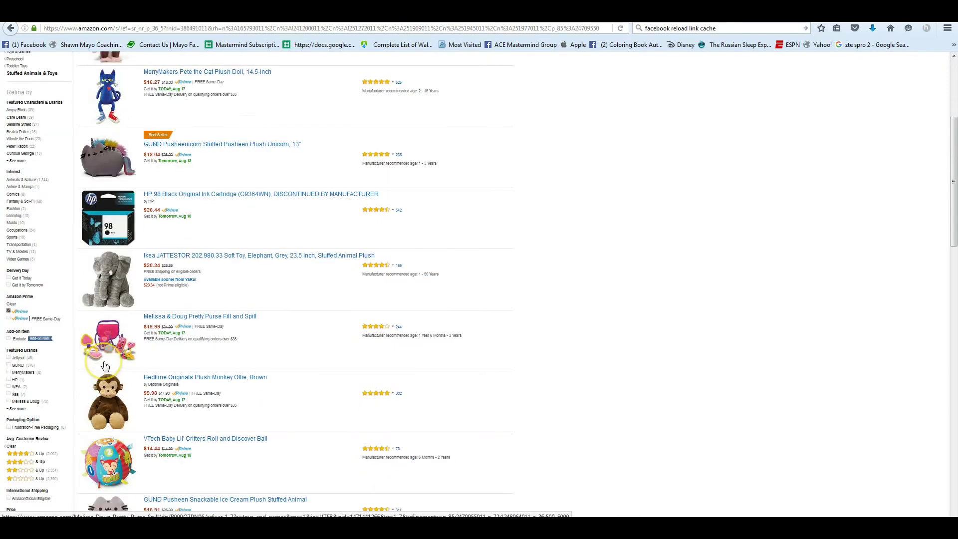
{"action": "scroll", "coordinate": [100, 400], "scroll_direction": "down", "scroll_amount": 5}
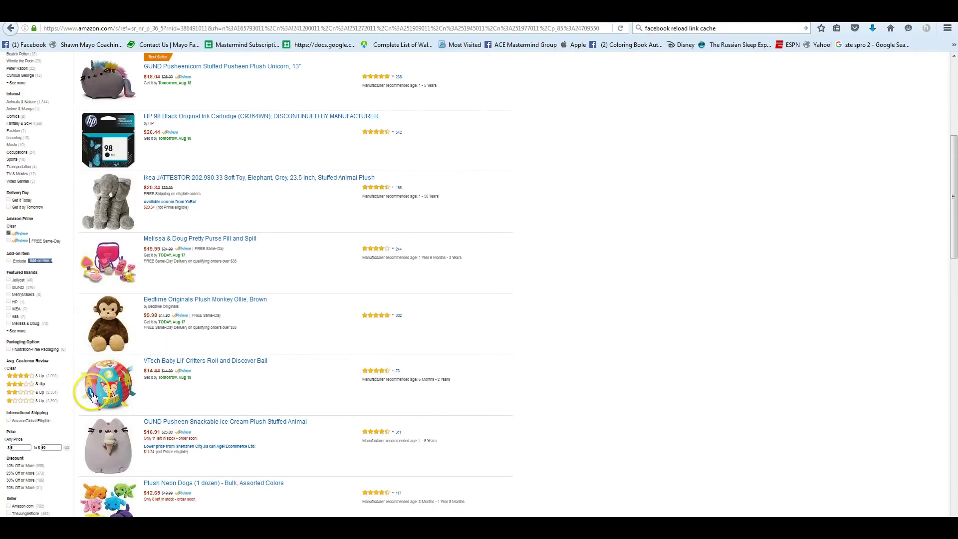
{"action": "scroll", "coordinate": [95, 394], "scroll_direction": "down", "scroll_amount": 3}
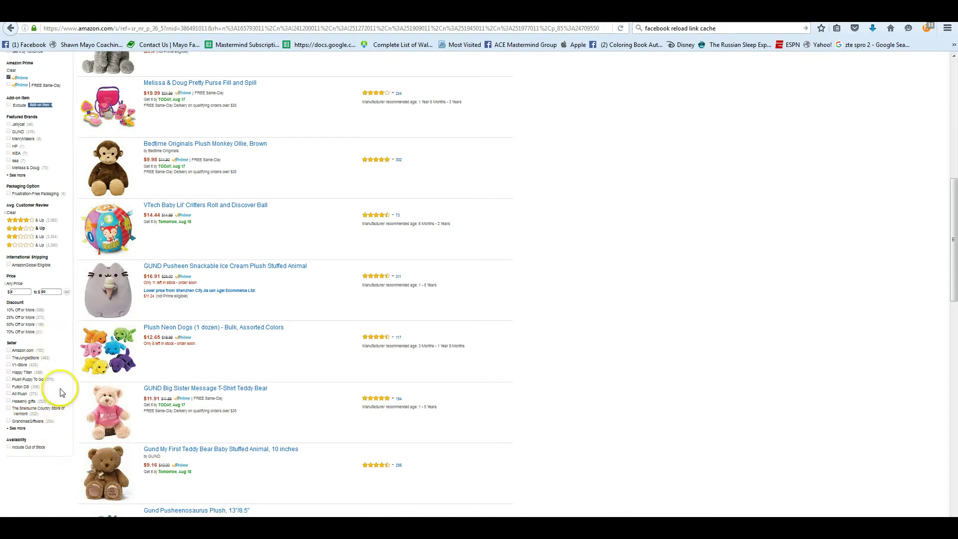
{"action": "left_click", "coordinate": [16, 428]}
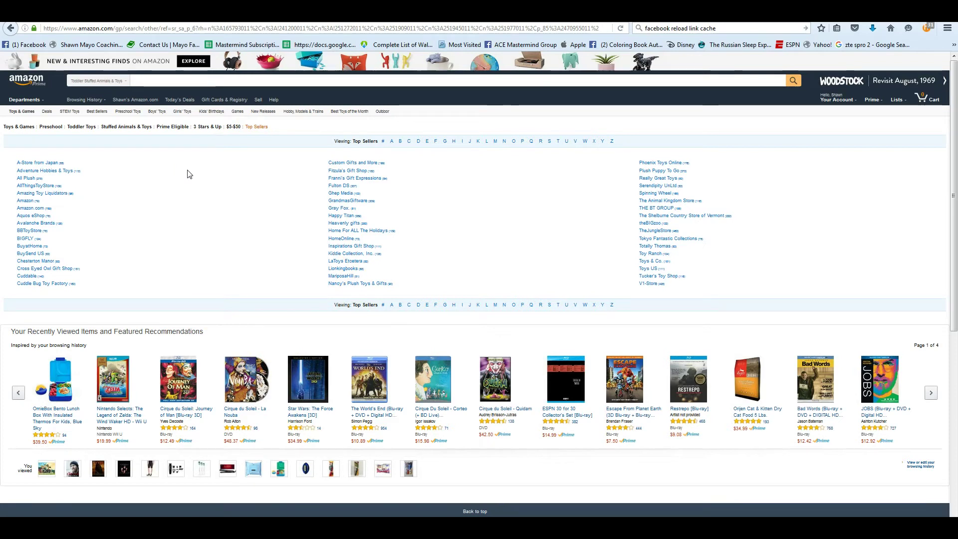
{"action": "left_click", "coordinate": [126, 318]}
{"action": "left_click", "coordinate": [315, 245]}
{"action": "left_click", "coordinate": [10, 28]}
{"action": "left_click", "coordinate": [144, 137]}
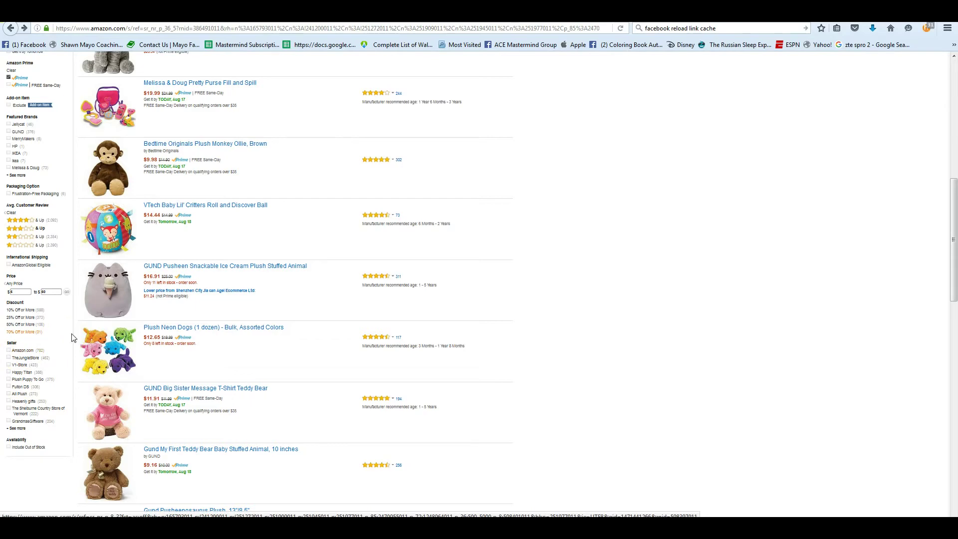
Scroll to the top of the filtered results, copy the page's full URL, and return to Excel.
{"action": "left_click", "coordinate": [330, 353]}
{"action": "scroll", "coordinate": [332, 356], "scroll_direction": "up", "scroll_amount": 10}
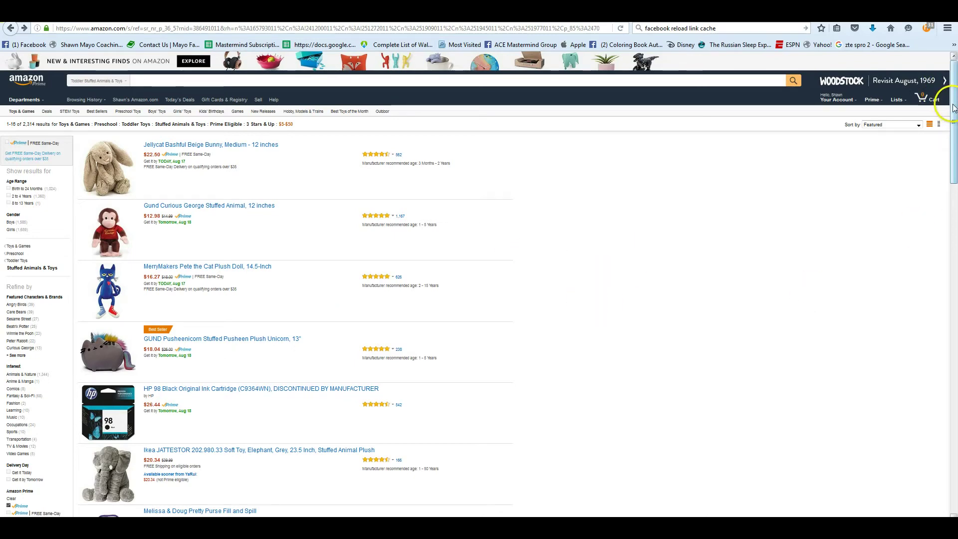
{"action": "left_click_drag", "start_coordinate": [951, 115], "coordinate": [952, 358]}
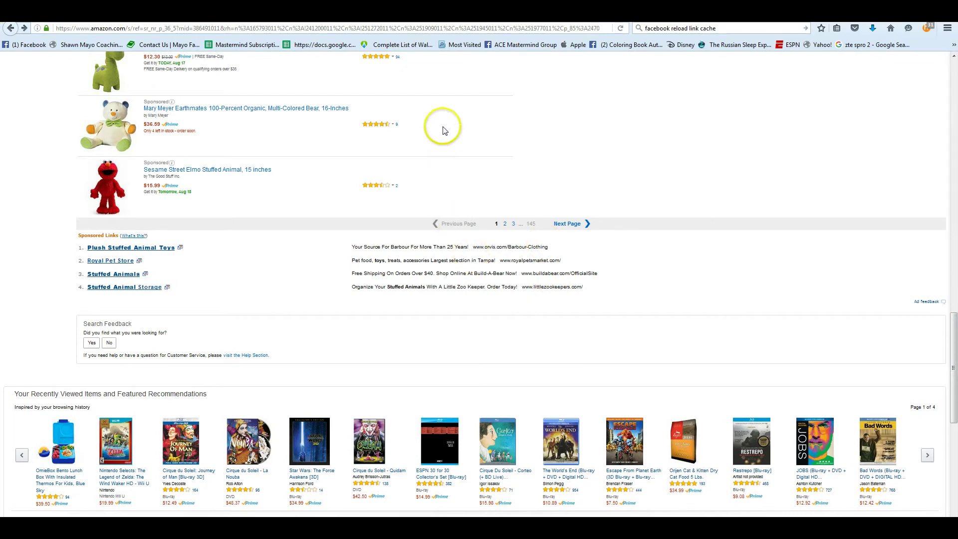
{"action": "left_click", "coordinate": [497, 29]}
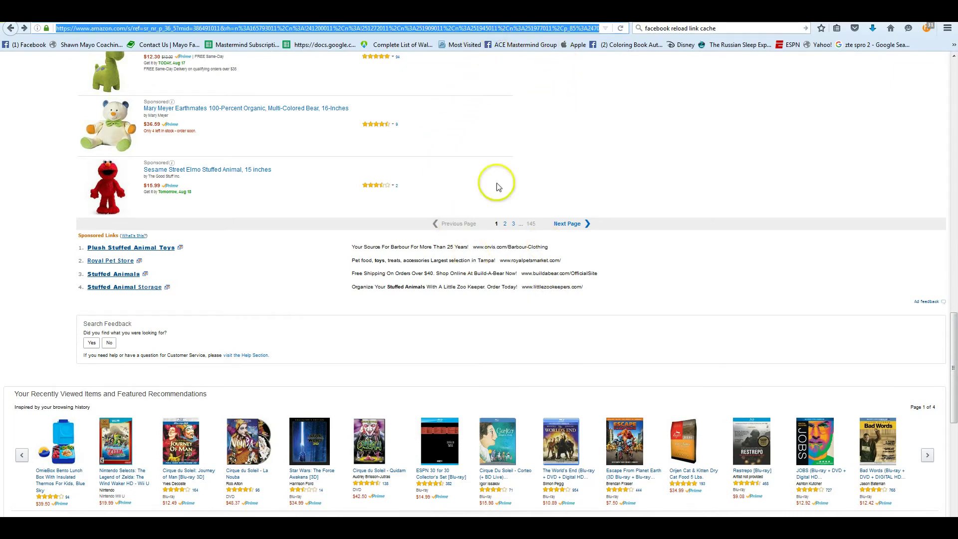
{"action": "key", "text": "alt+Tab"}
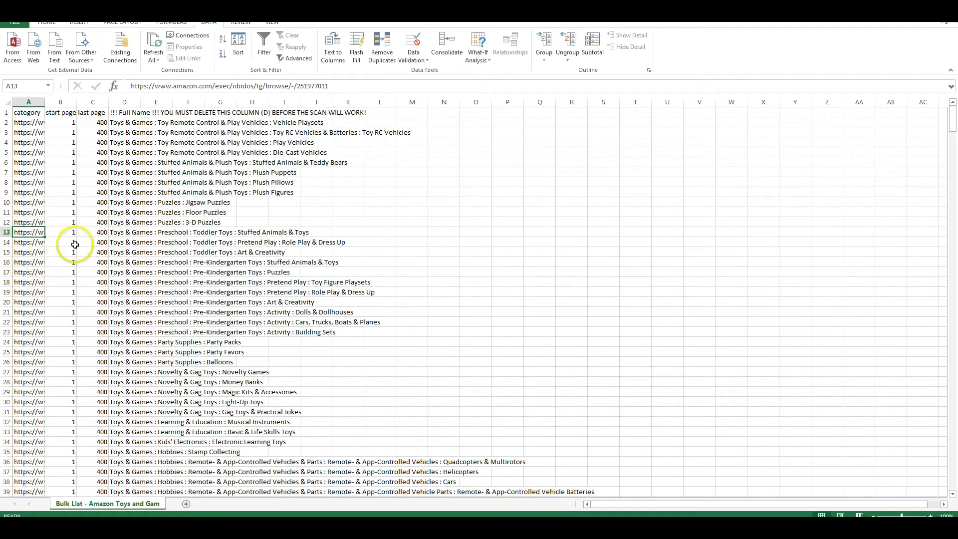
Paste the filtered results URL into cell A13, replacing the old Stuffed Animals link.
{"action": "key", "text": "ctrl+v"}
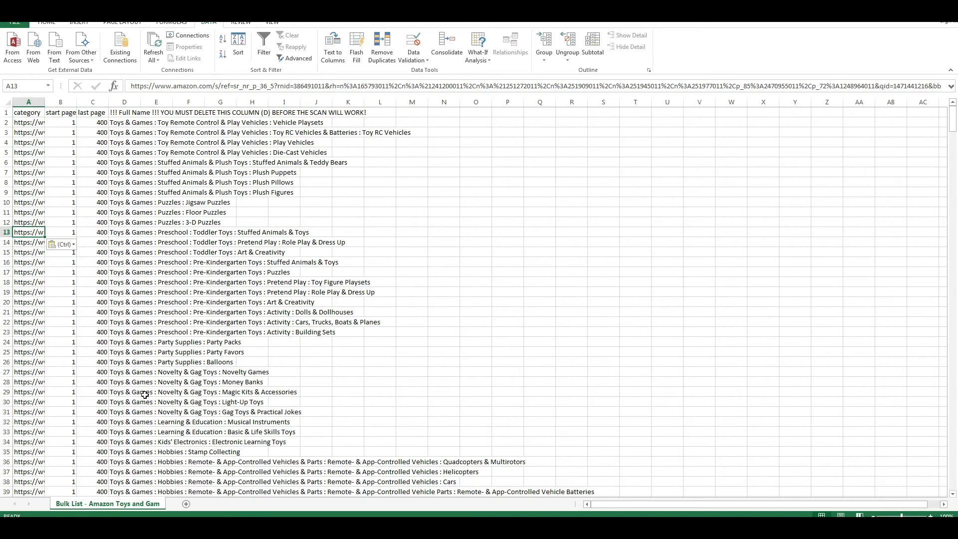
Back in Firefox, search the Toys & Games department for 'gund'.
{"action": "key", "text": "alt+Tab"}
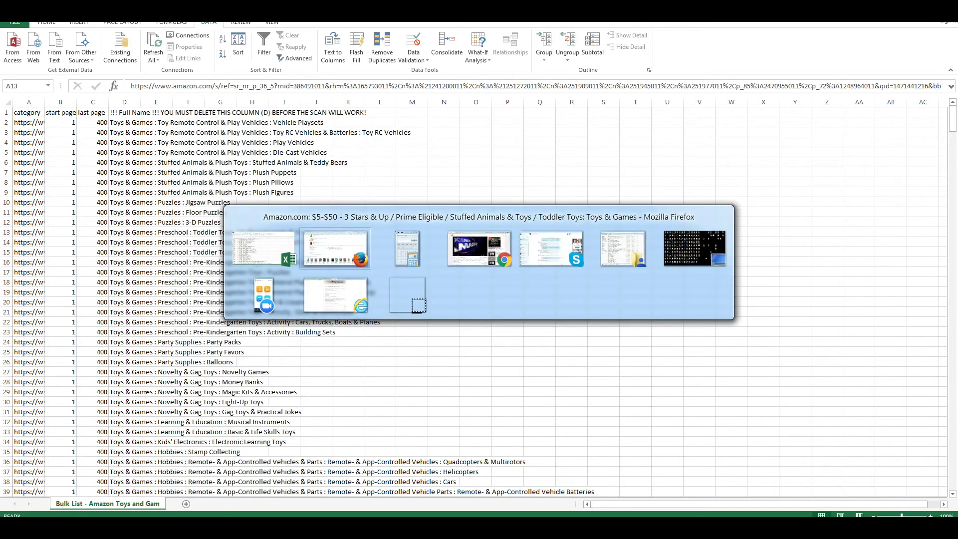
{"action": "scroll", "coordinate": [282, 305], "scroll_direction": "up", "scroll_amount": 5}
{"action": "scroll", "coordinate": [279, 305], "scroll_direction": "up", "scroll_amount": 15}
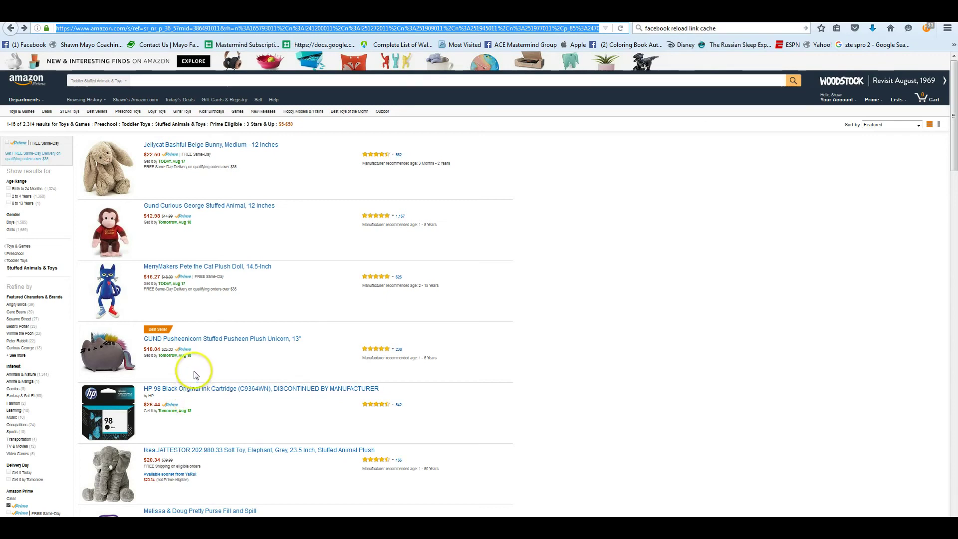
{"action": "left_click", "coordinate": [115, 81]}
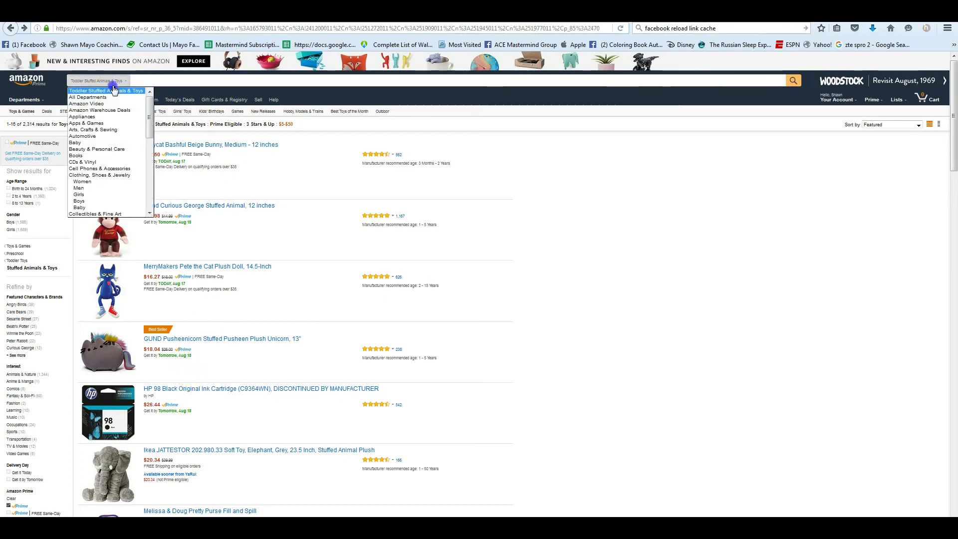
{"action": "scroll", "coordinate": [127, 145], "scroll_direction": "down", "scroll_amount": 8}
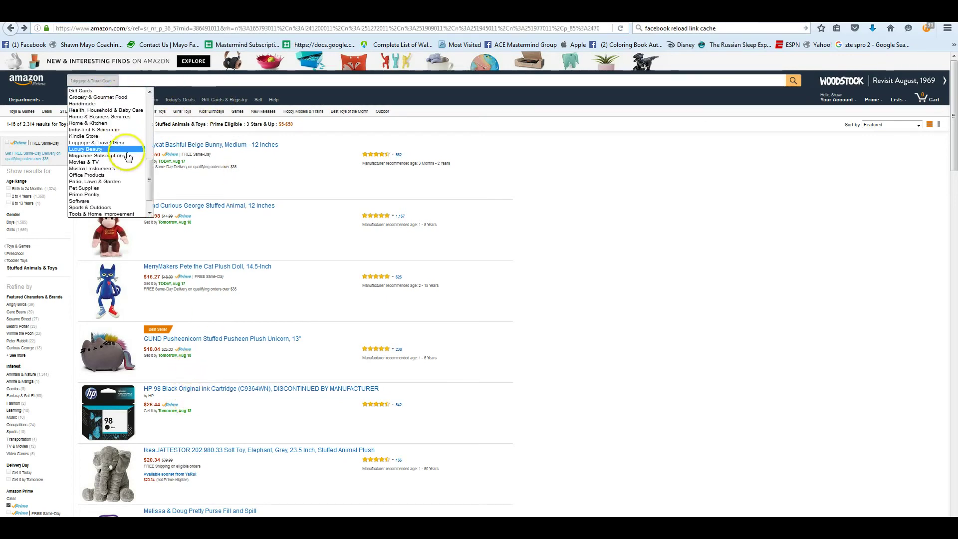
{"action": "scroll", "coordinate": [133, 199], "scroll_direction": "down", "scroll_amount": 2}
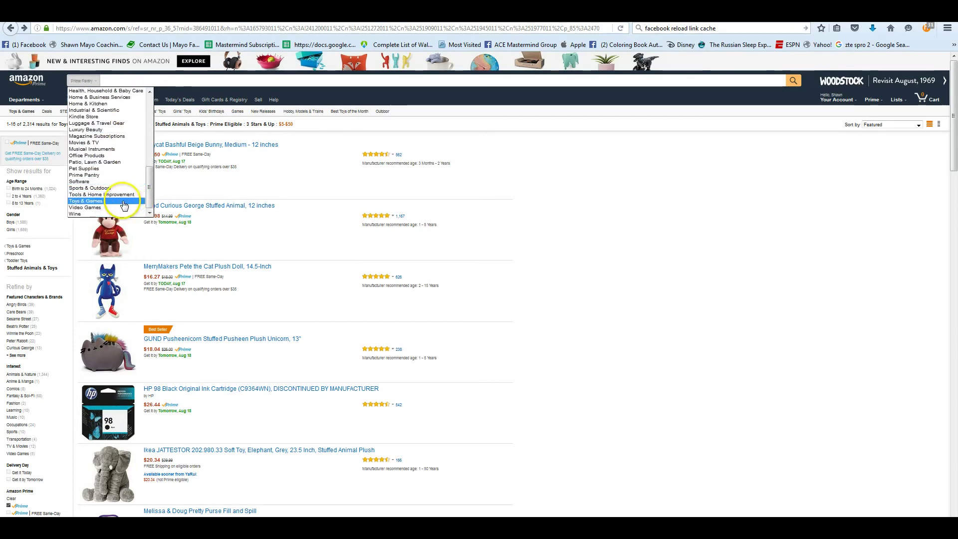
{"action": "left_click", "coordinate": [122, 200]}
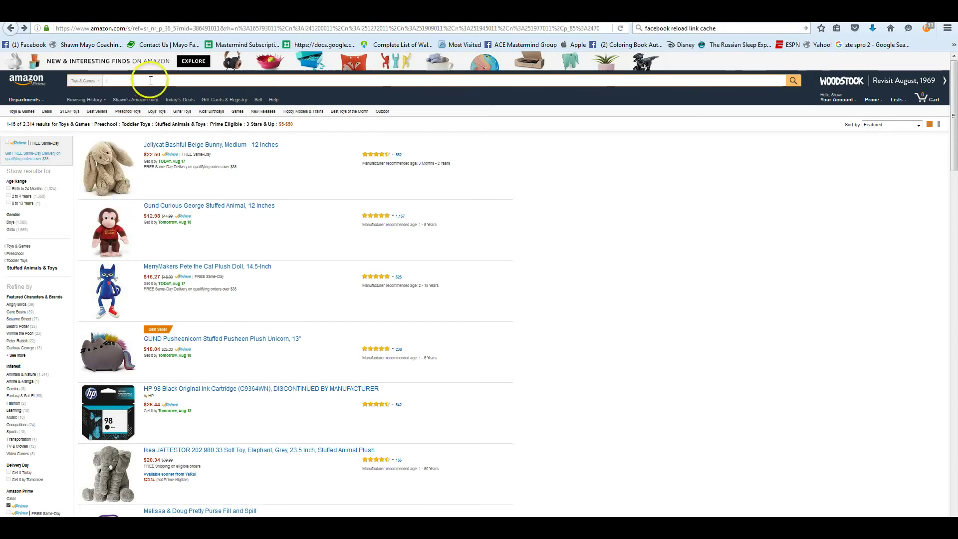
{"action": "type", "text": "gum"}
{"action": "type", "text": "d"}
{"action": "key", "text": "Return"}
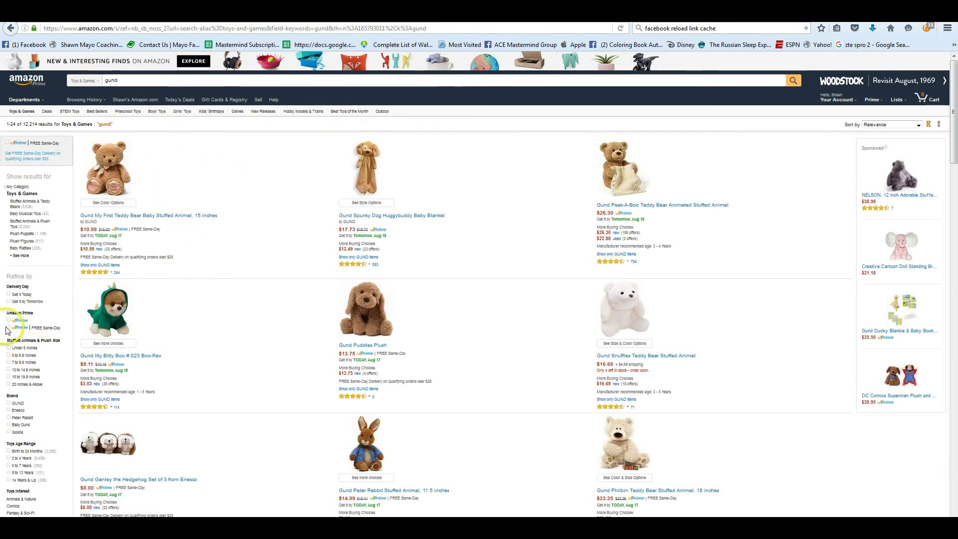
Tick Prime in the Refine by sidebar to cut the gund results to 3,929.
{"action": "left_click", "coordinate": [9, 320]}
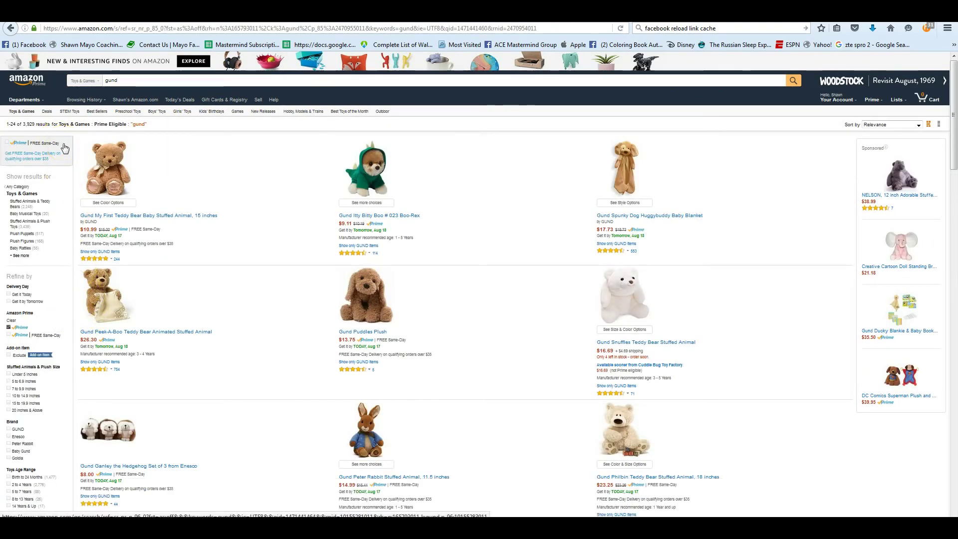
{"action": "scroll", "coordinate": [292, 229], "scroll_direction": "down", "scroll_amount": 4}
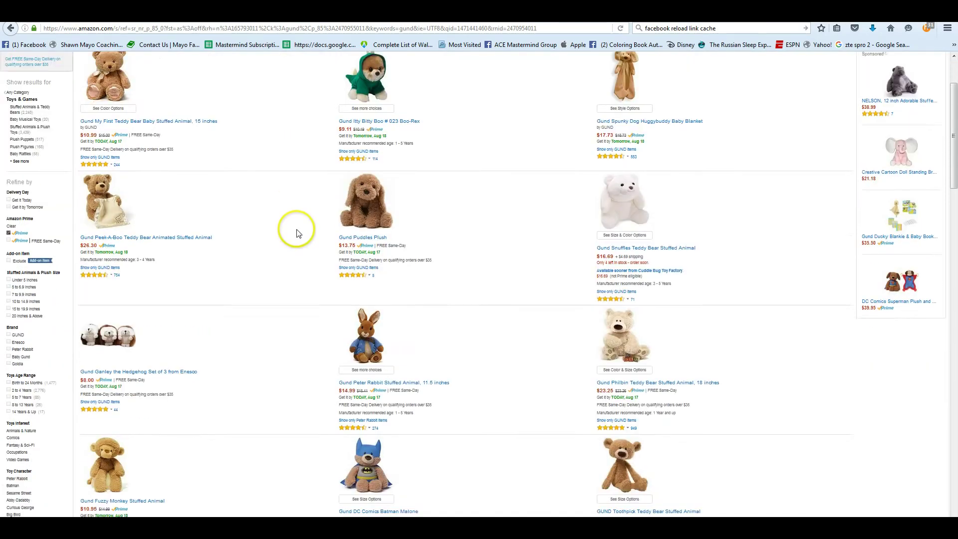
{"action": "left_click_drag", "start_coordinate": [952, 150], "coordinate": [955, 96]}
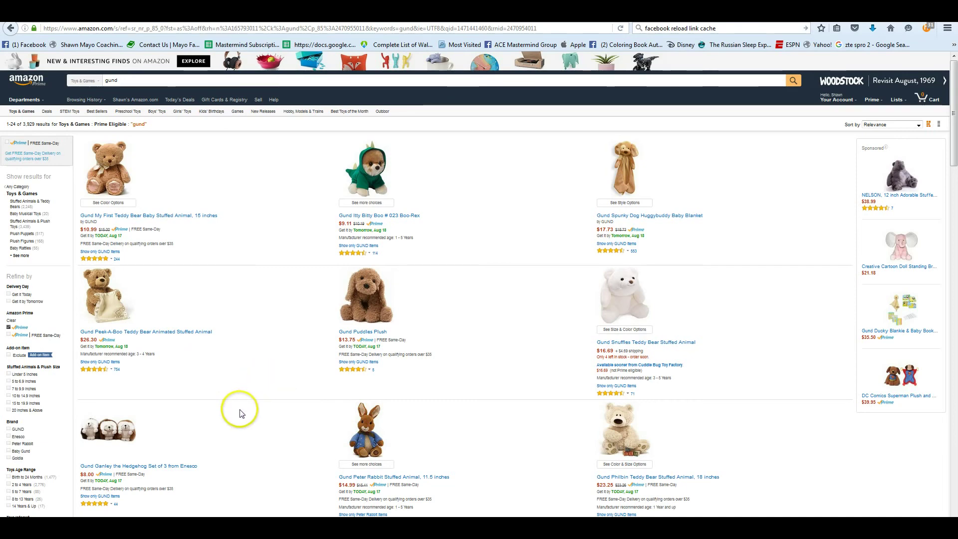
{"action": "scroll", "coordinate": [242, 415], "scroll_direction": "down", "scroll_amount": 3}
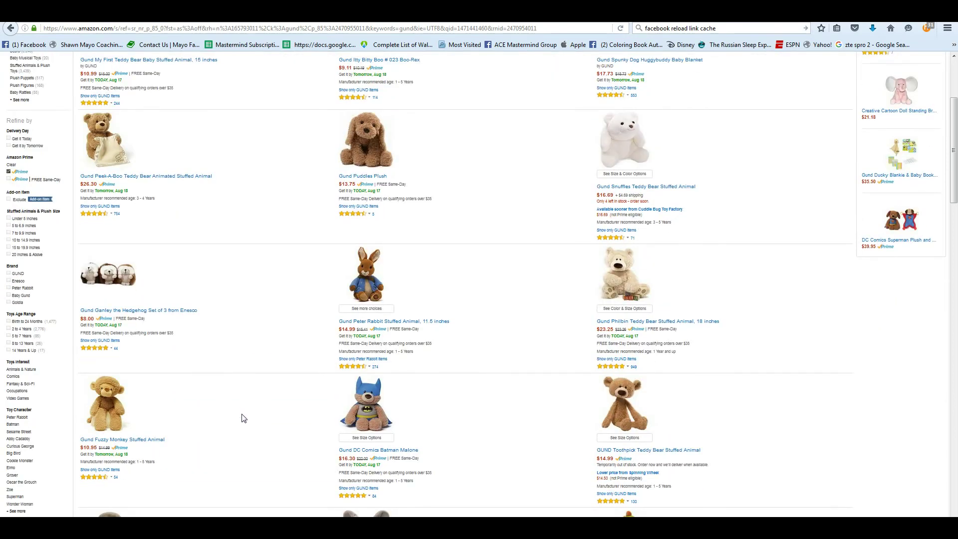